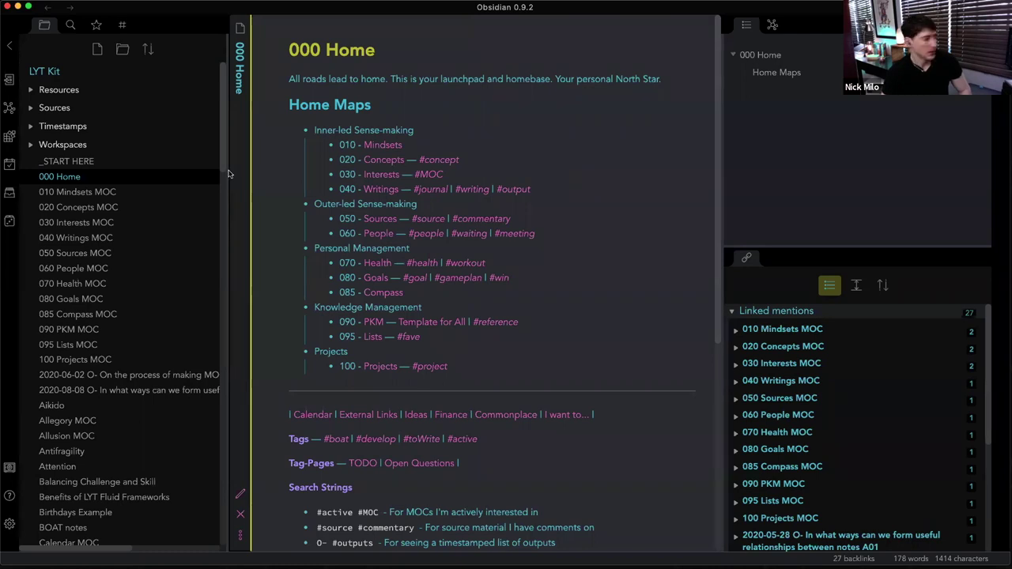
Look at the file list sort options without changing them, then jump to the 020 Concepts MOC
click(148, 49)
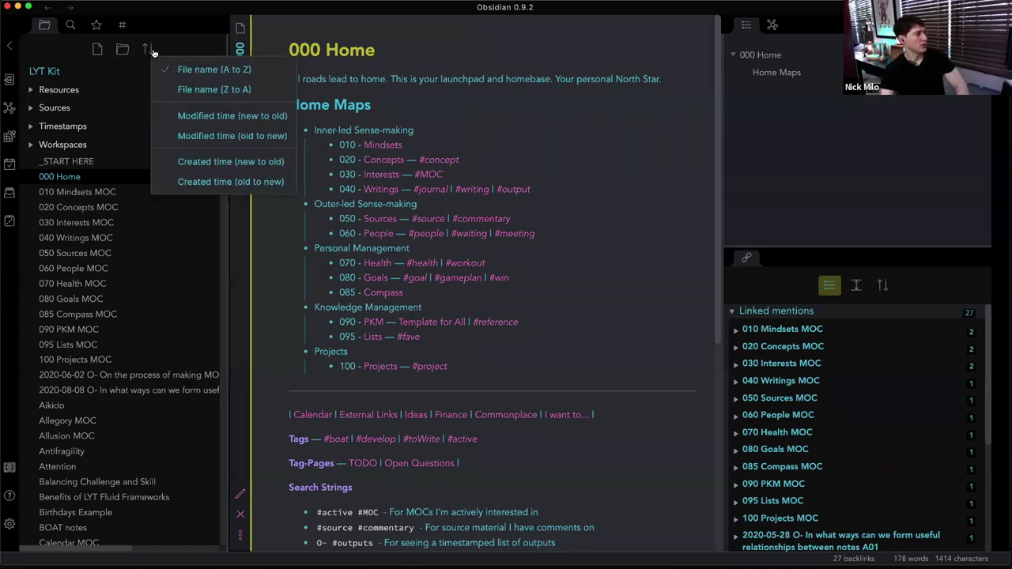
click(202, 71)
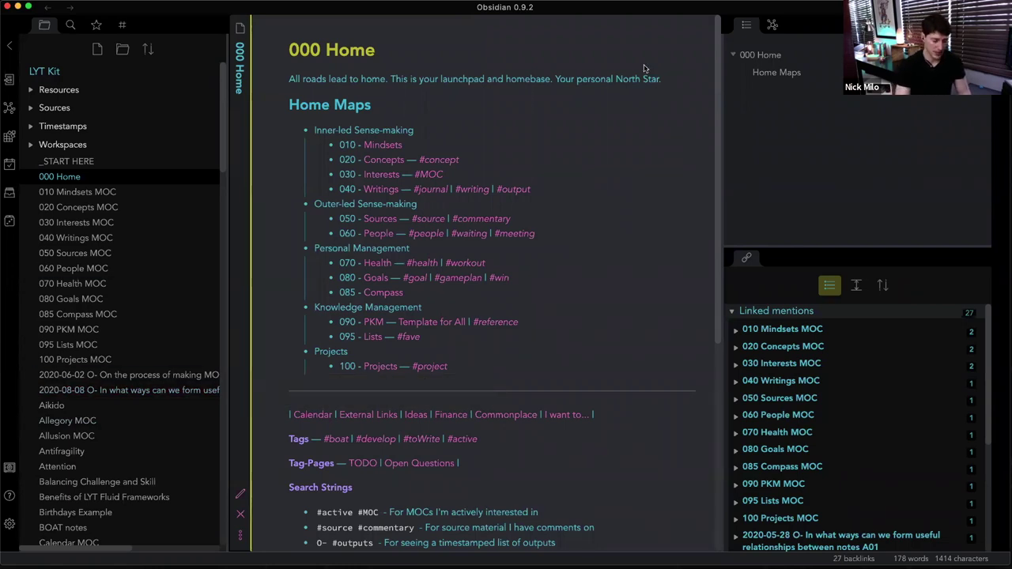
key(ctrl+o)
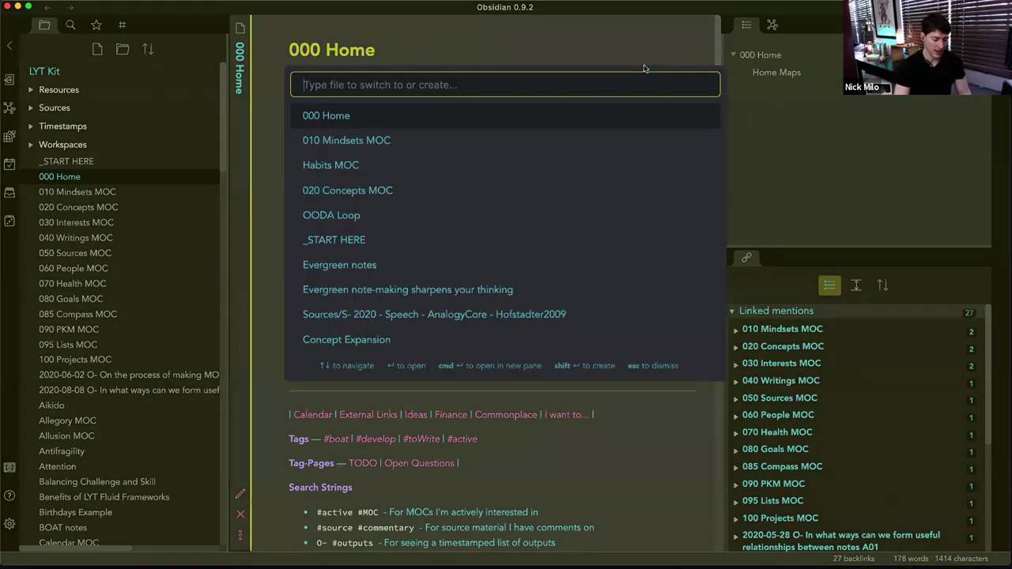
text(020)
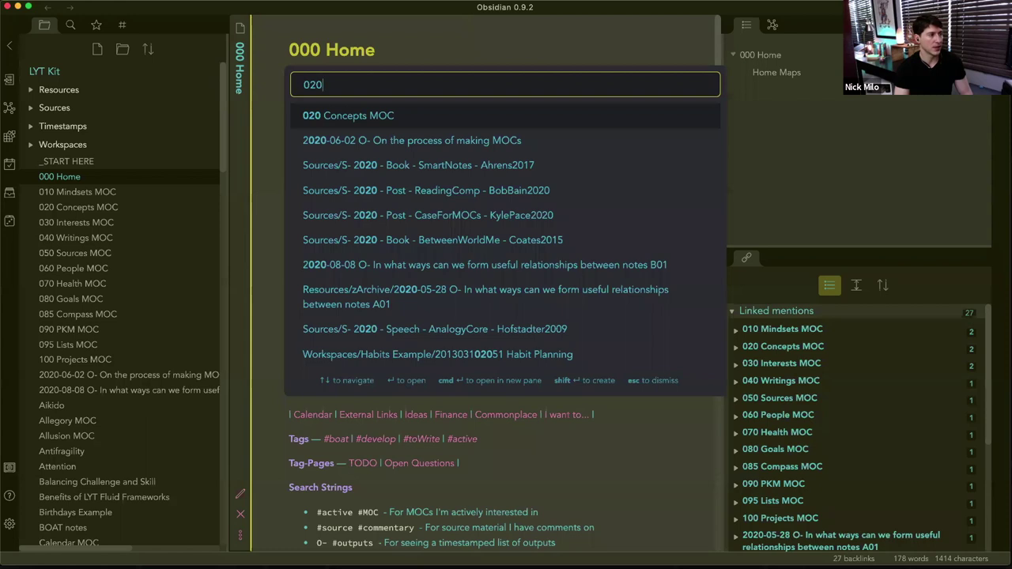
key(Return)
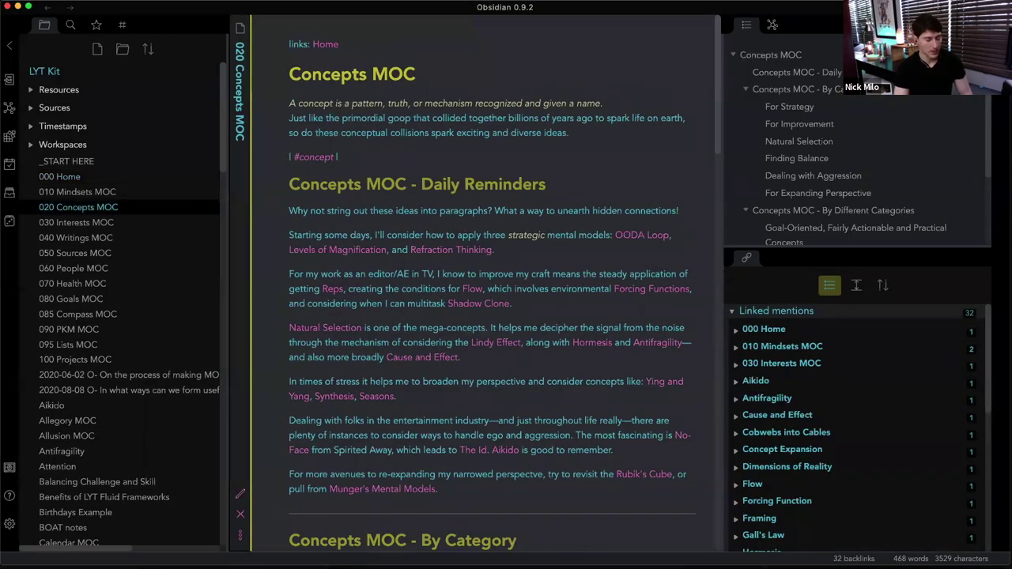
Jump to the 000 Home note and preview its Interests link
key(ctrl+o)
text(0)
key(BackSpace)
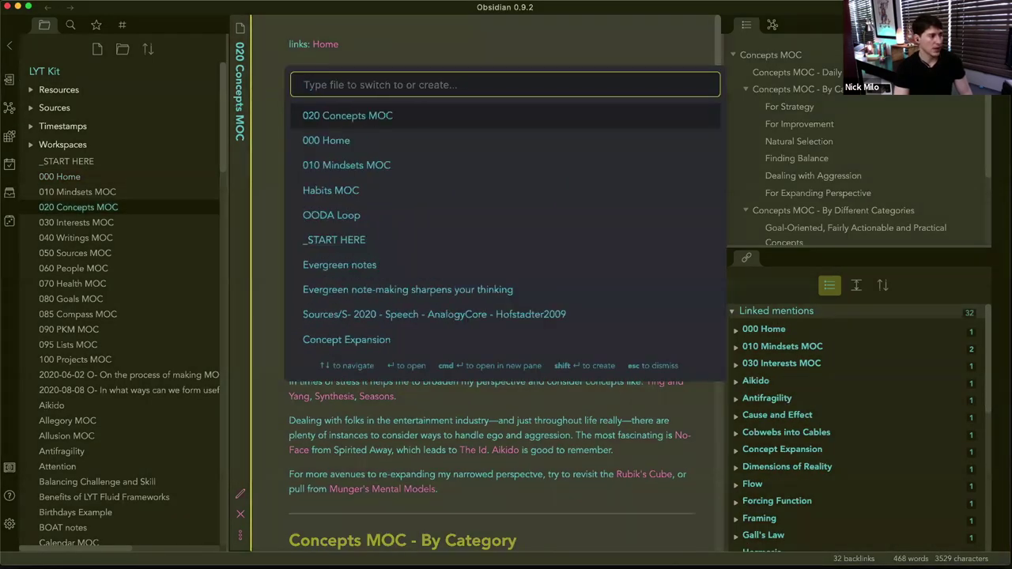
text(0)
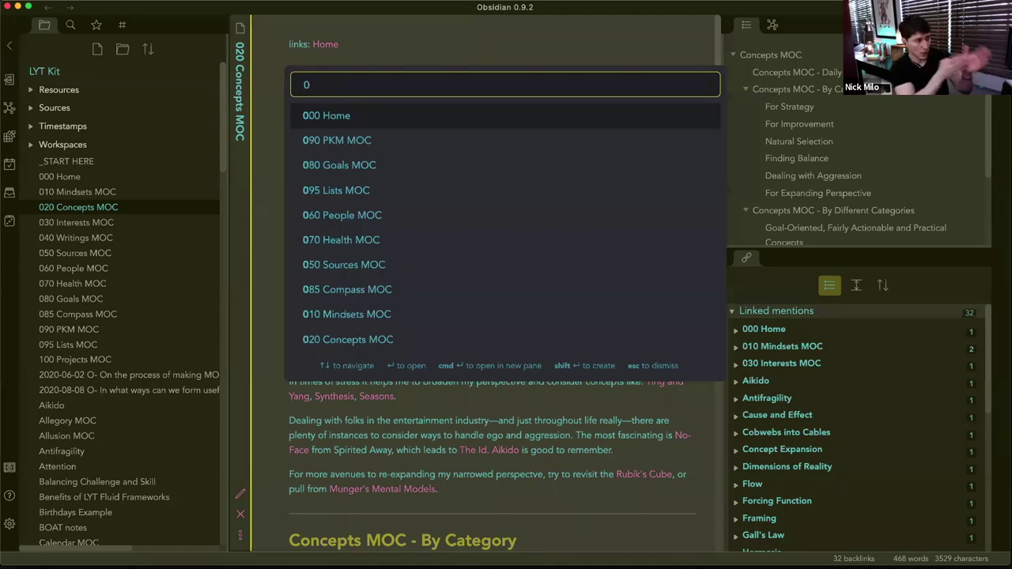
key(BackSpace)
text(000)
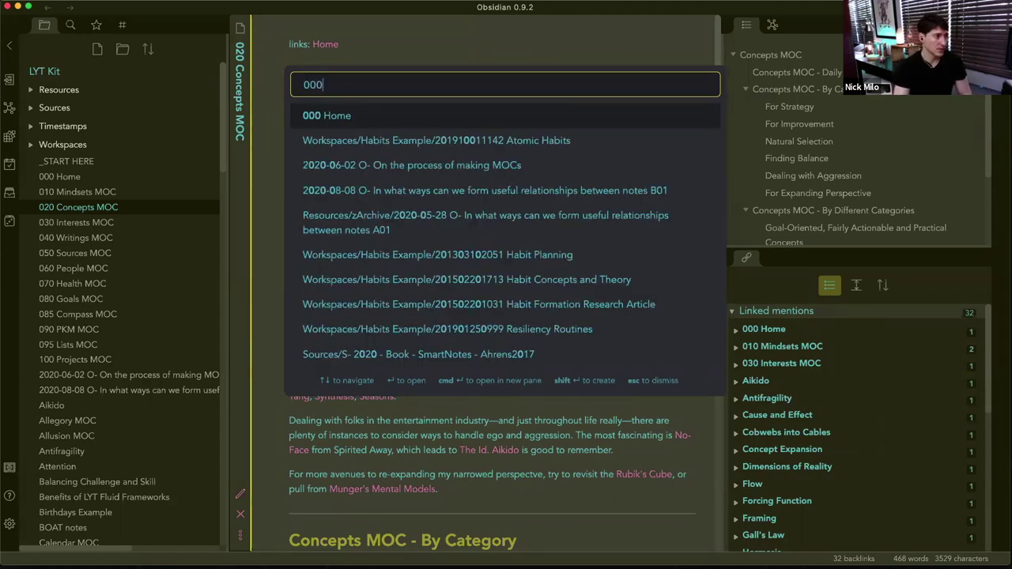
key(Return)
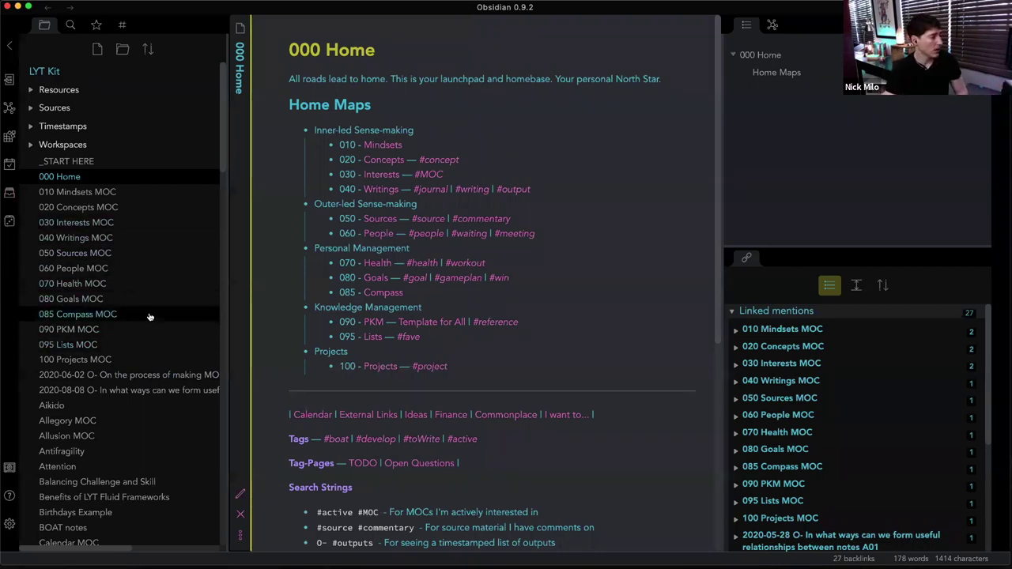
scroll(135, 332, down, 7)
scroll(142, 328, up, 10)
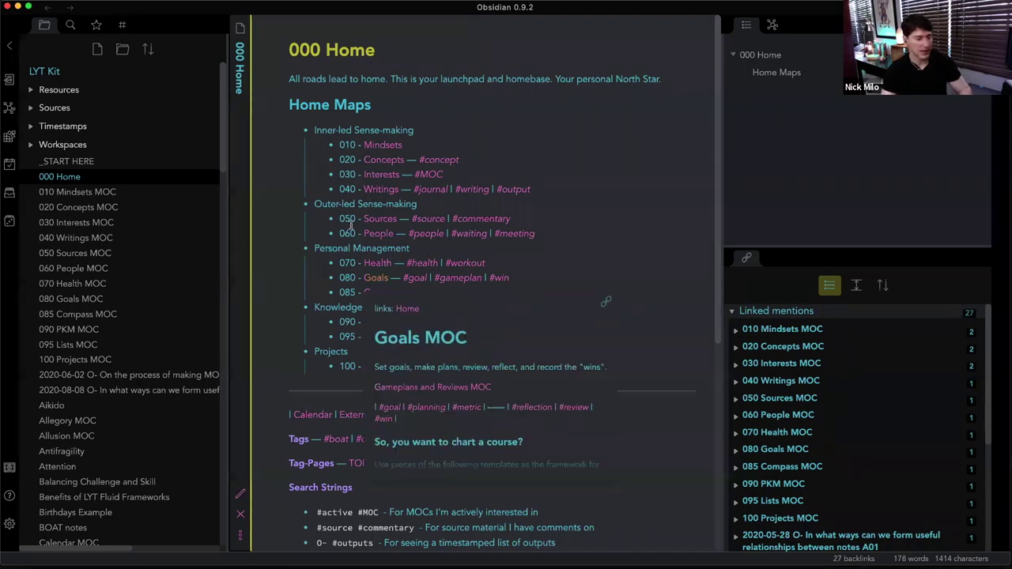
mouse_move(380, 173)
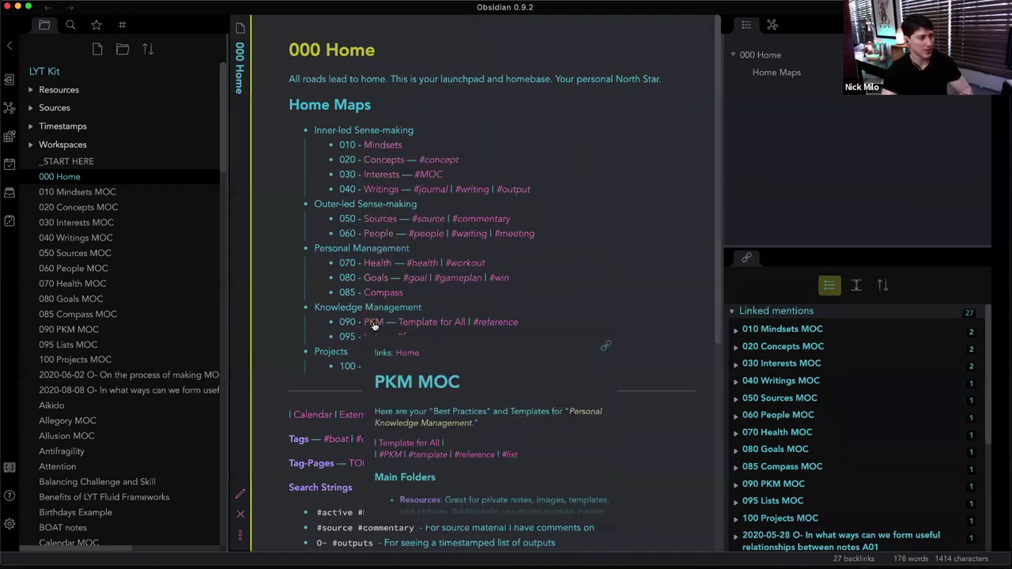
Open 030 Interests MOC, return to 000 Home, then open the People MOC
click(379, 178)
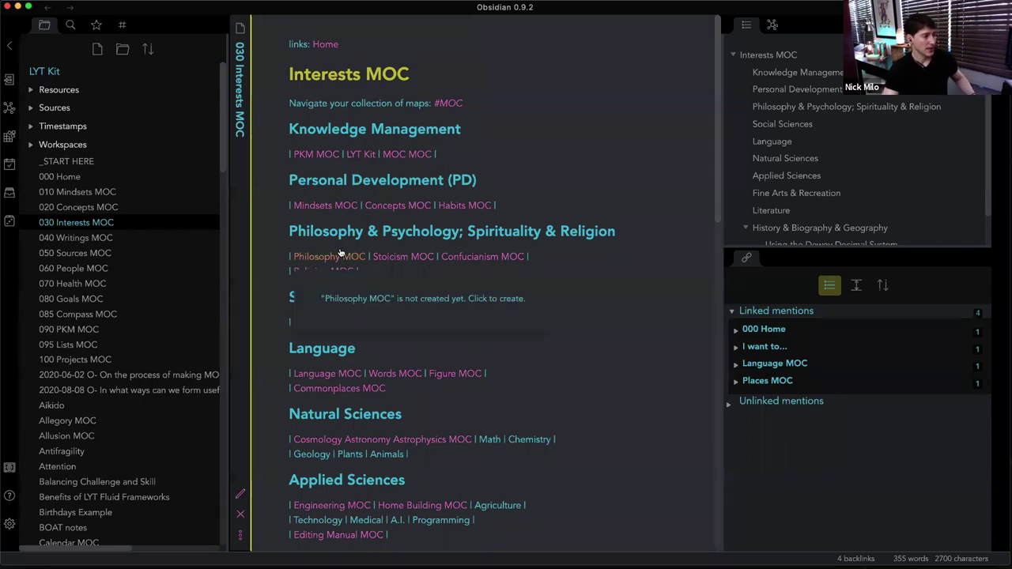
scroll(286, 346, down, 3)
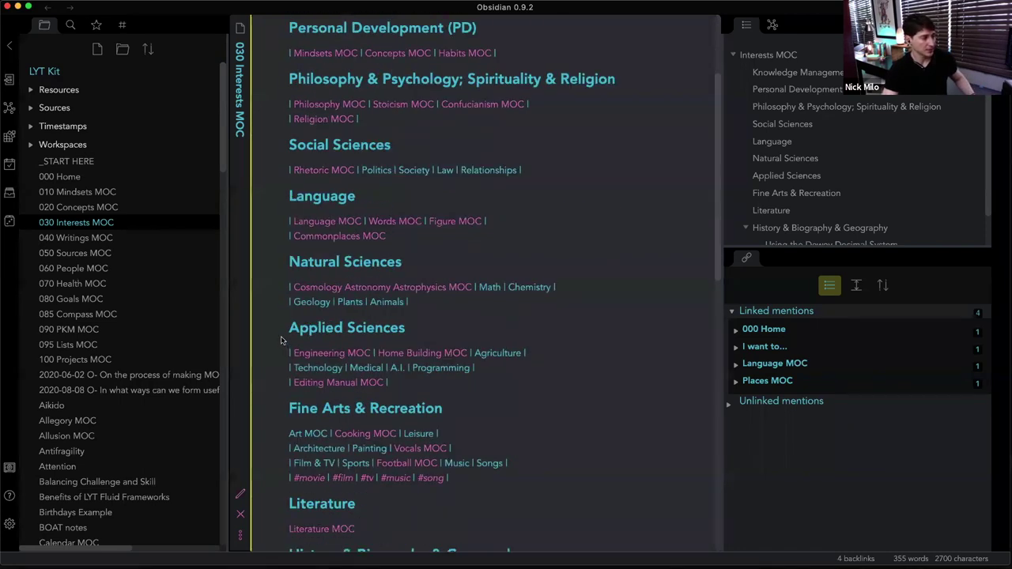
scroll(284, 347, up, 3)
click(322, 46)
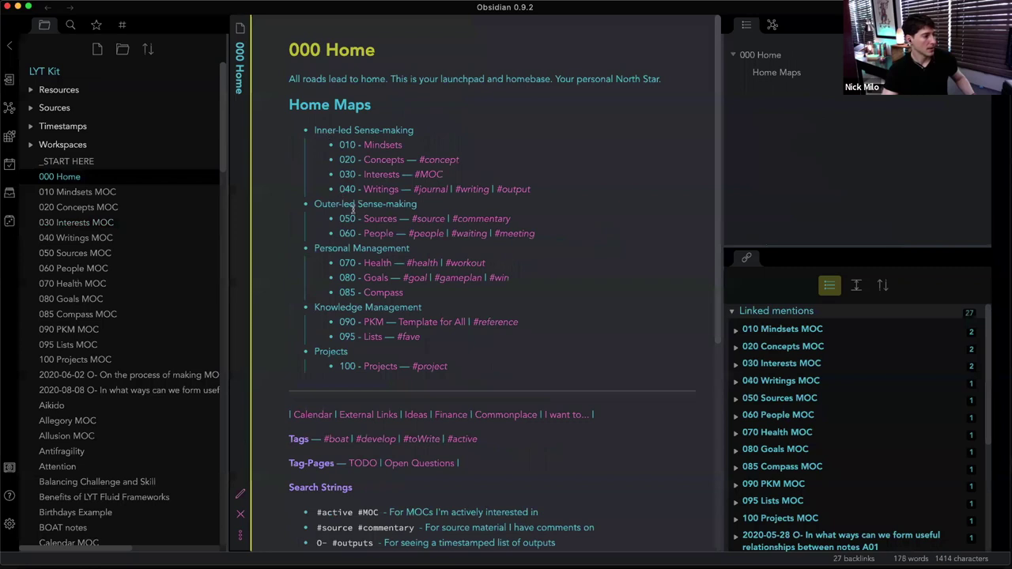
click(368, 234)
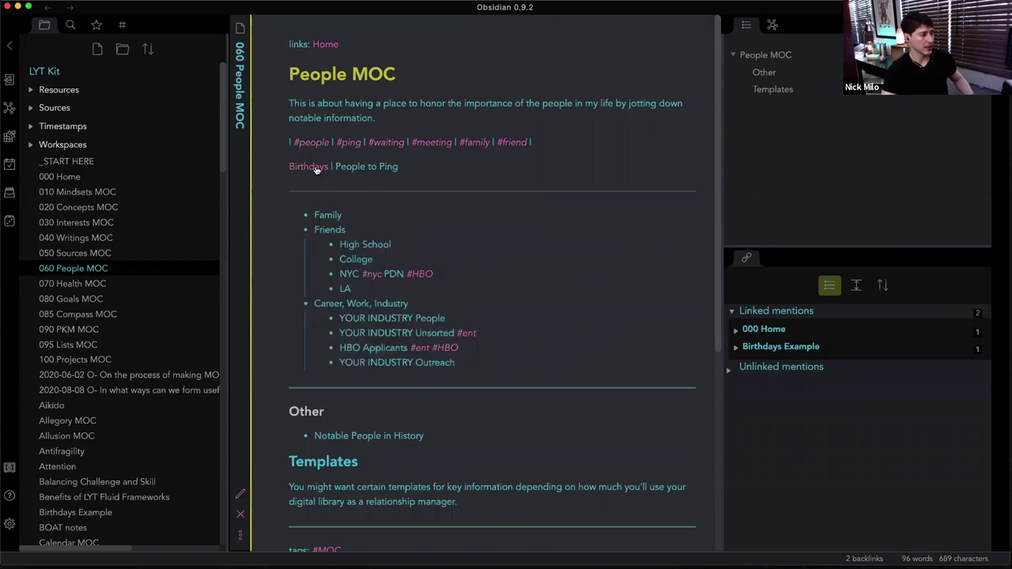
mouse_move(322, 44)
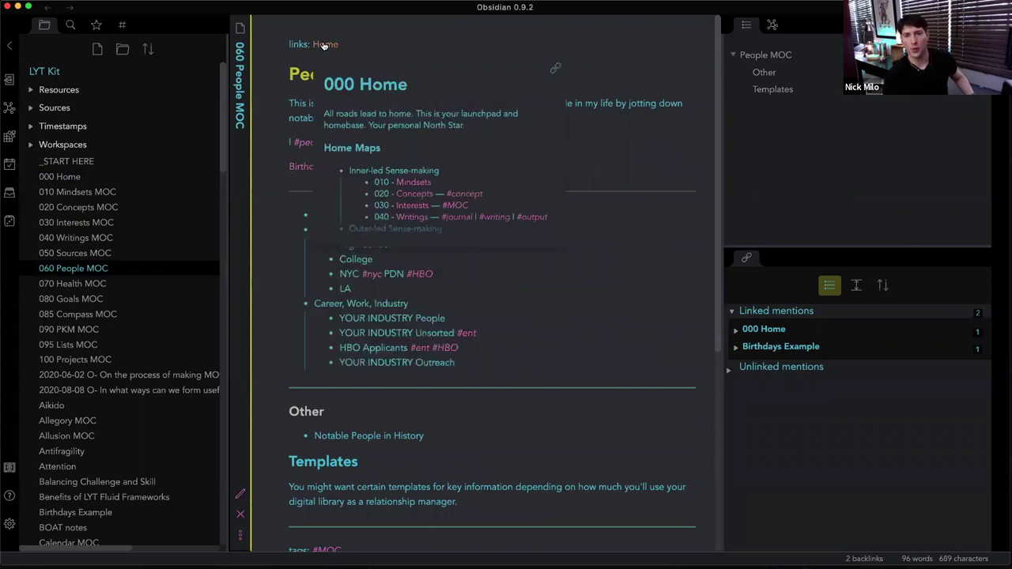
Return from the People MOC to the 000 Home note via its Home link
click(324, 45)
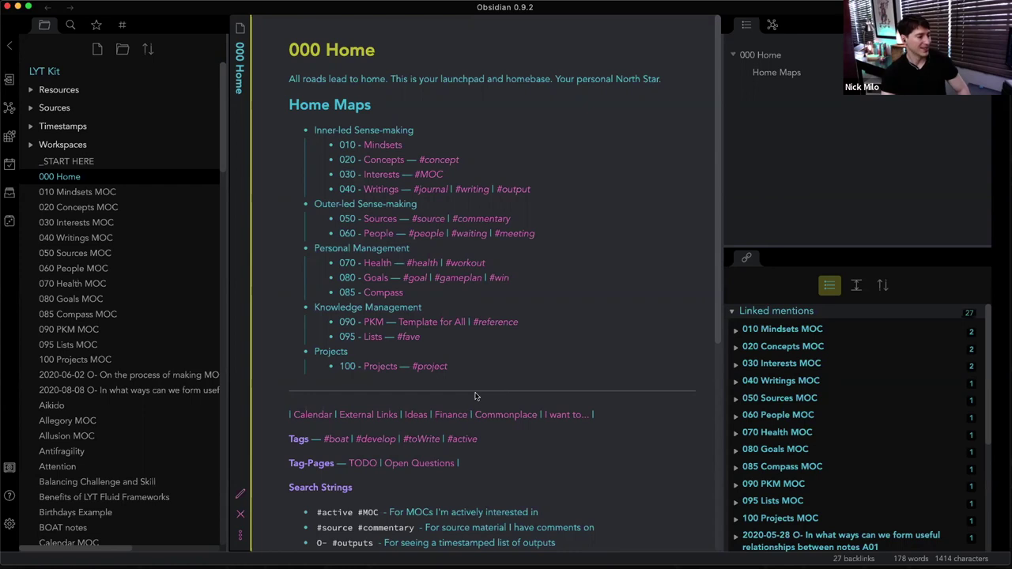
click(307, 419)
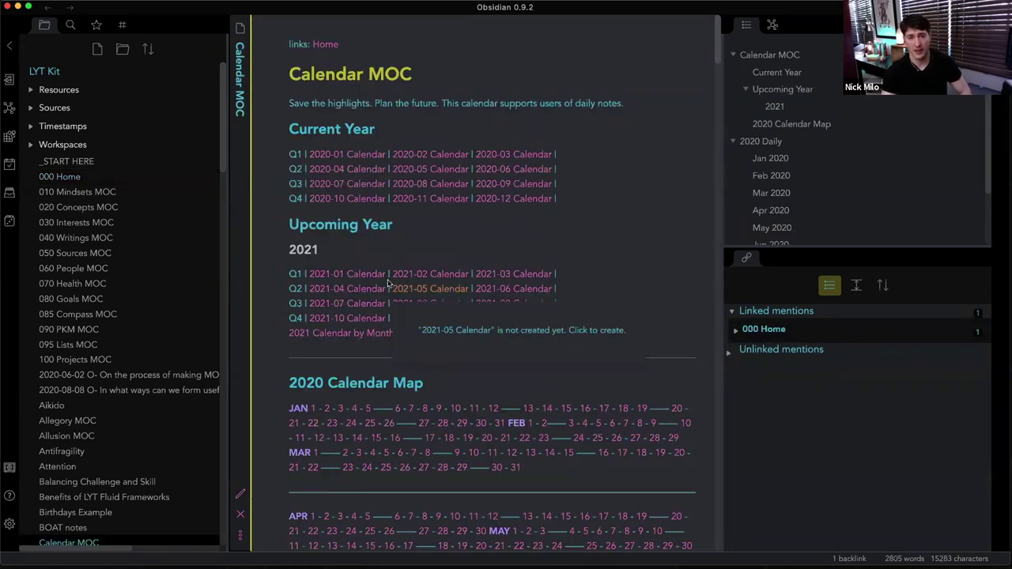
scroll(463, 323, down, 10)
scroll(463, 324, down, 5)
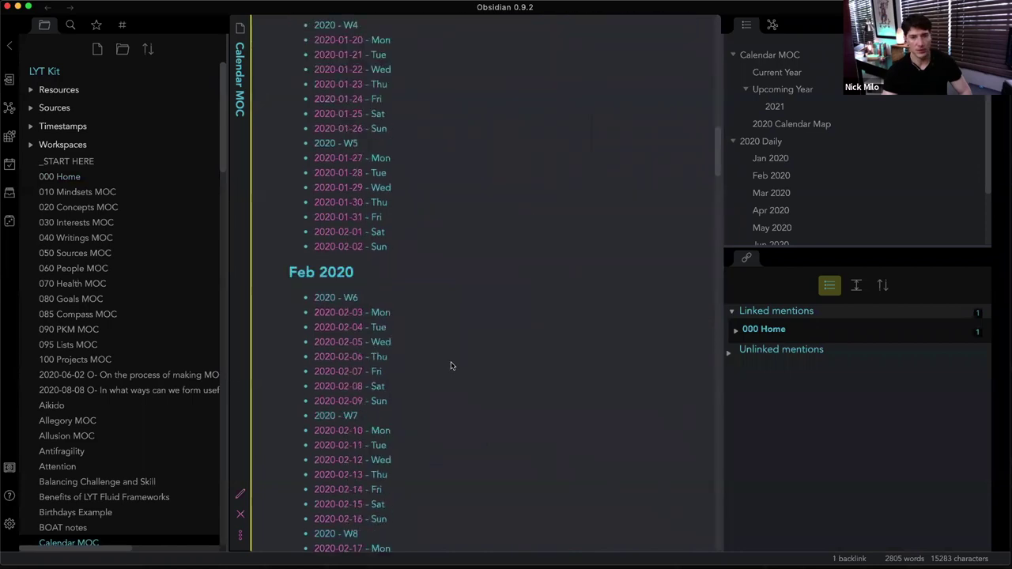
scroll(450, 364, up, 15)
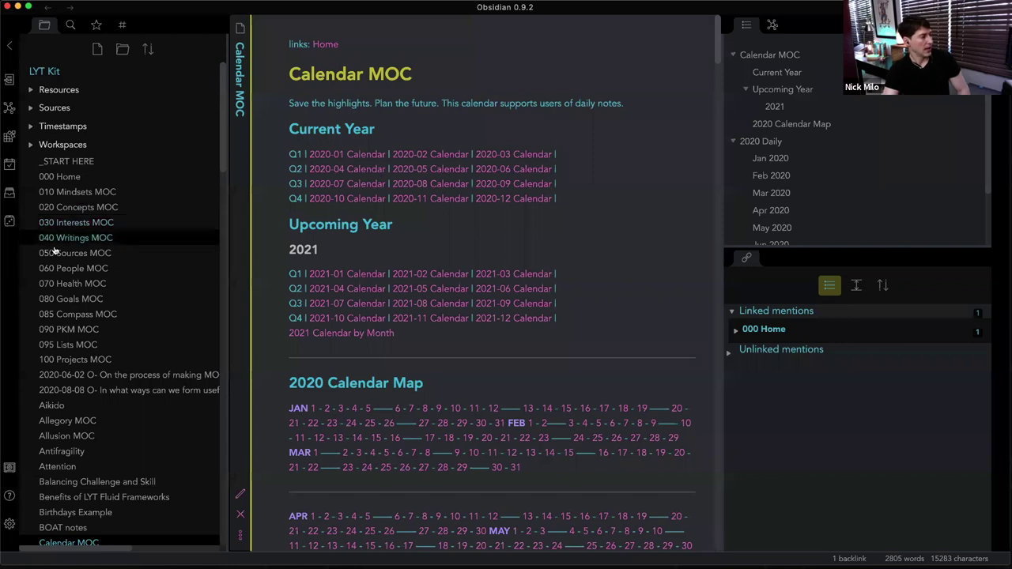
click(88, 195)
scroll(340, 300, down, 3)
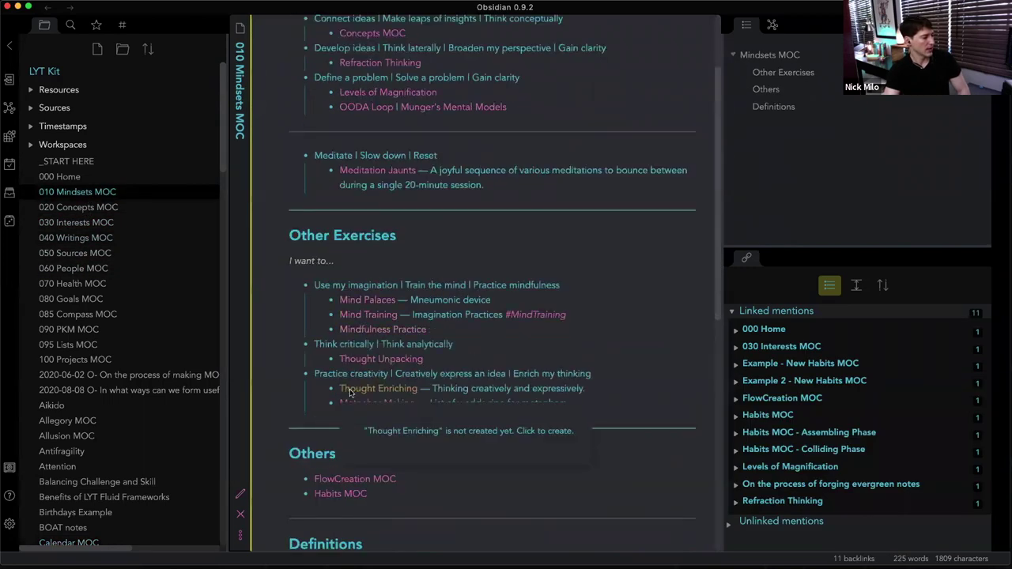
click(340, 490)
mouse_move(345, 45)
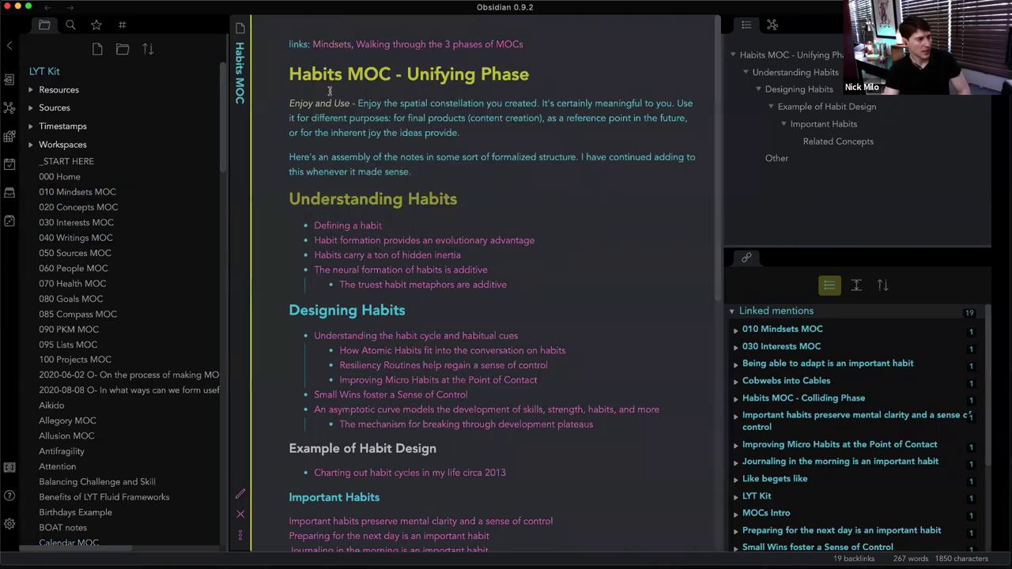
click(330, 45)
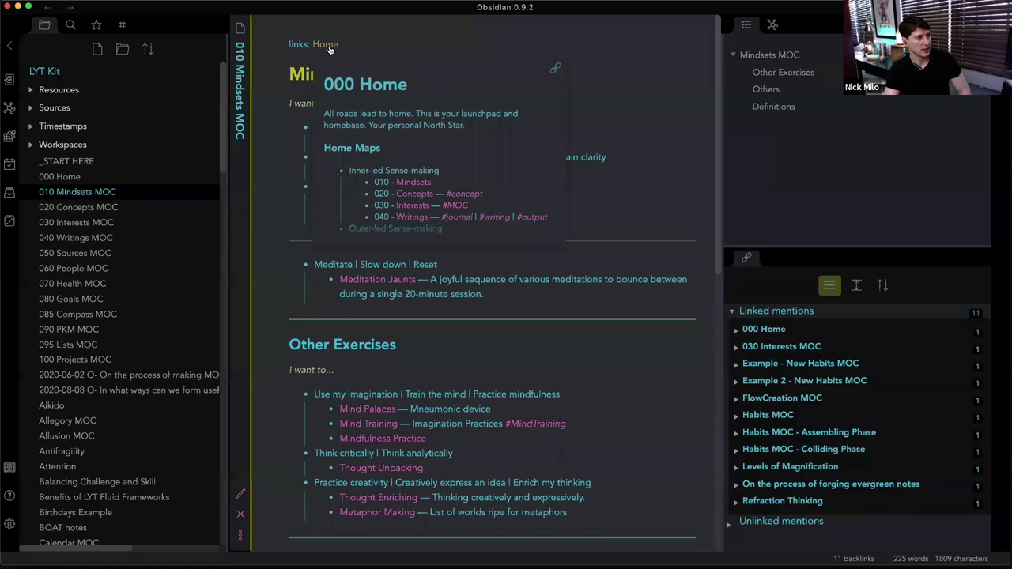
click(331, 47)
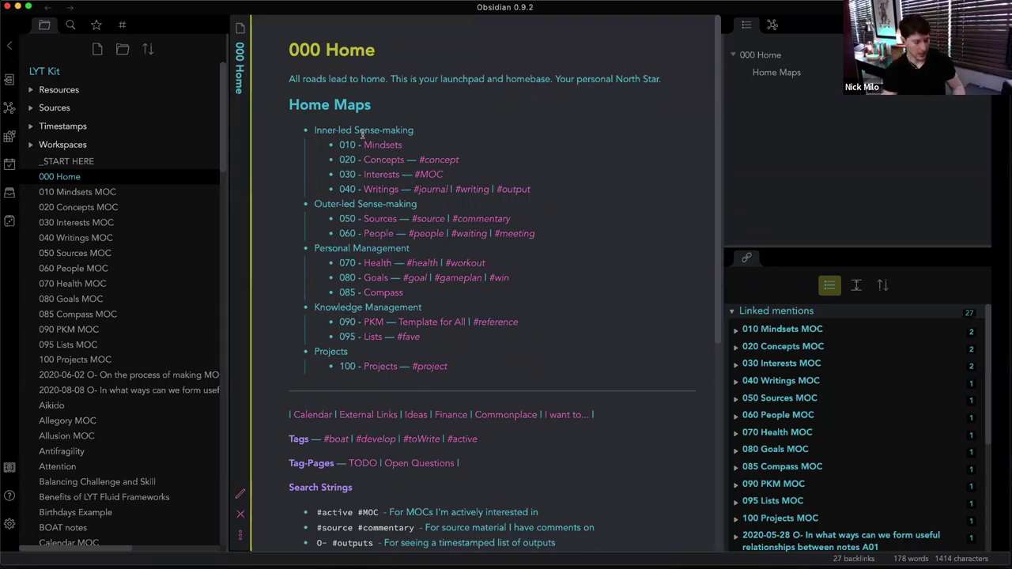
click(362, 136)
click(362, 133)
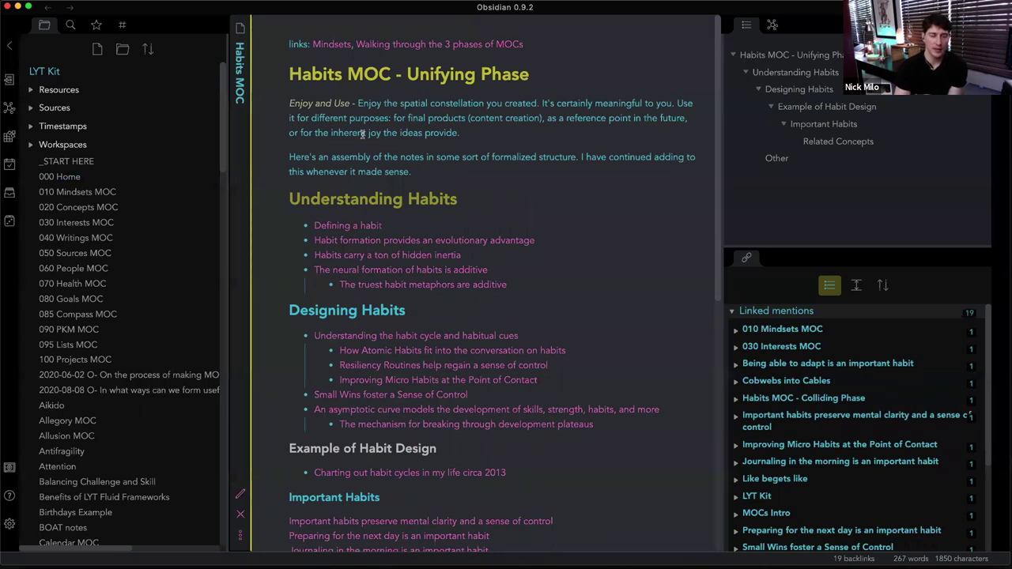
mouse_move(332, 45)
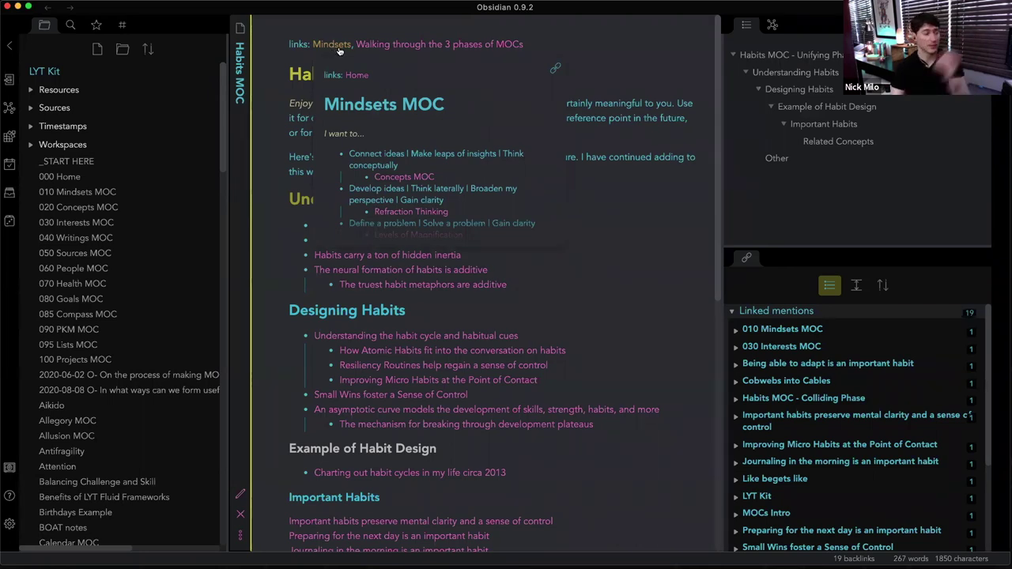
click(339, 48)
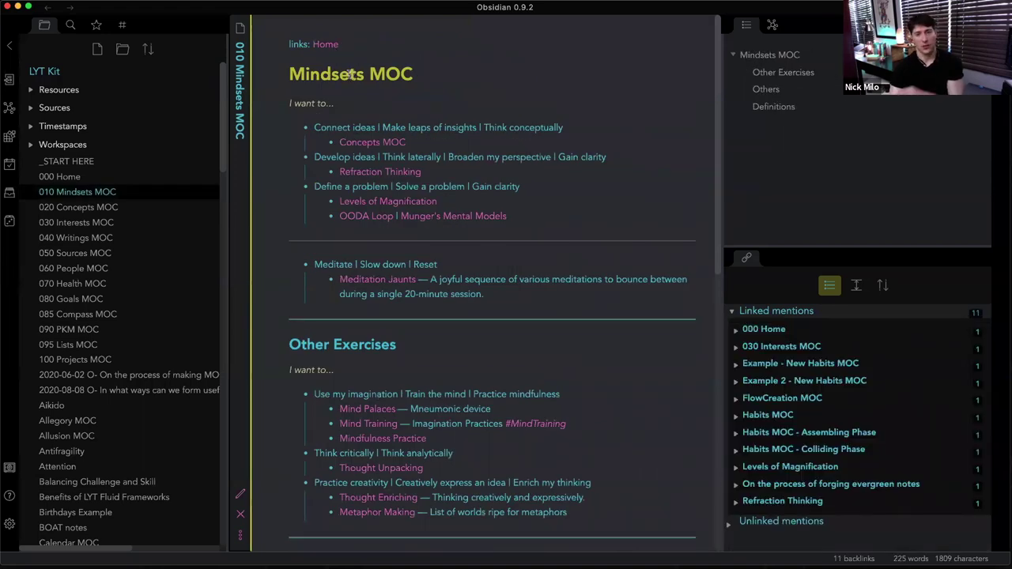
mouse_move(325, 44)
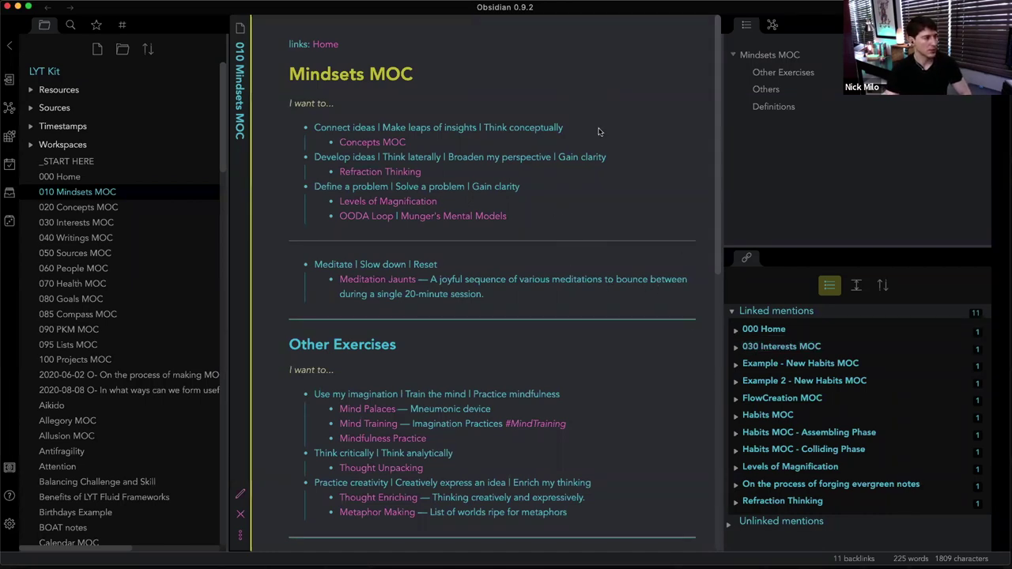
Open the Antifragility note through the Concepts MOC and highlight its opening quote
click(370, 142)
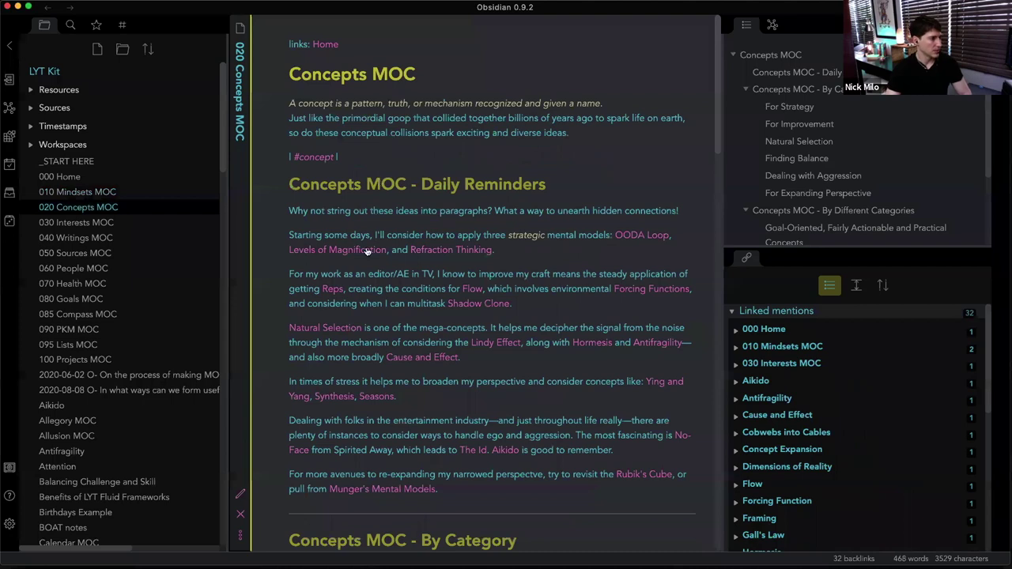
click(653, 343)
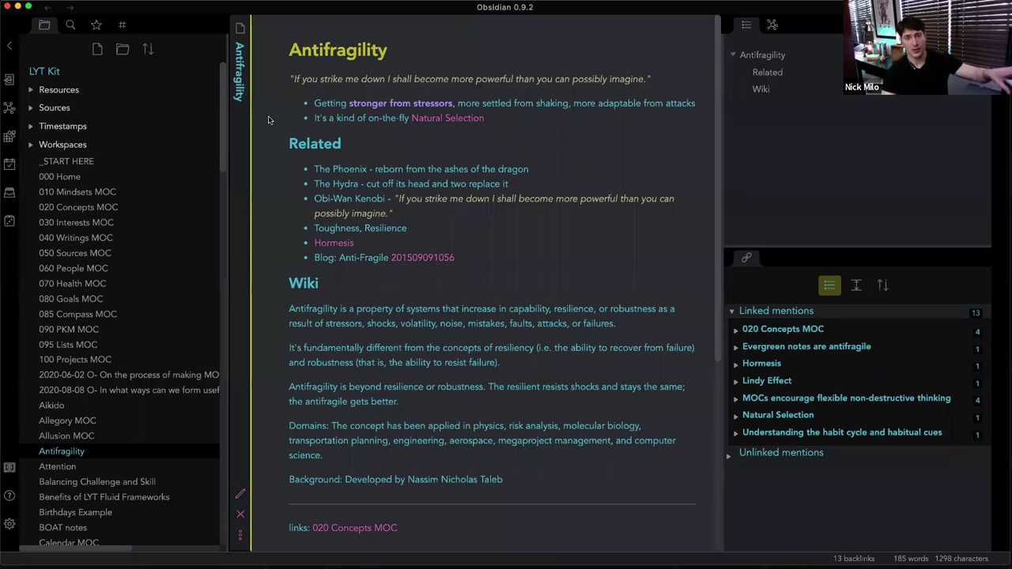
drag(279, 78, 653, 79)
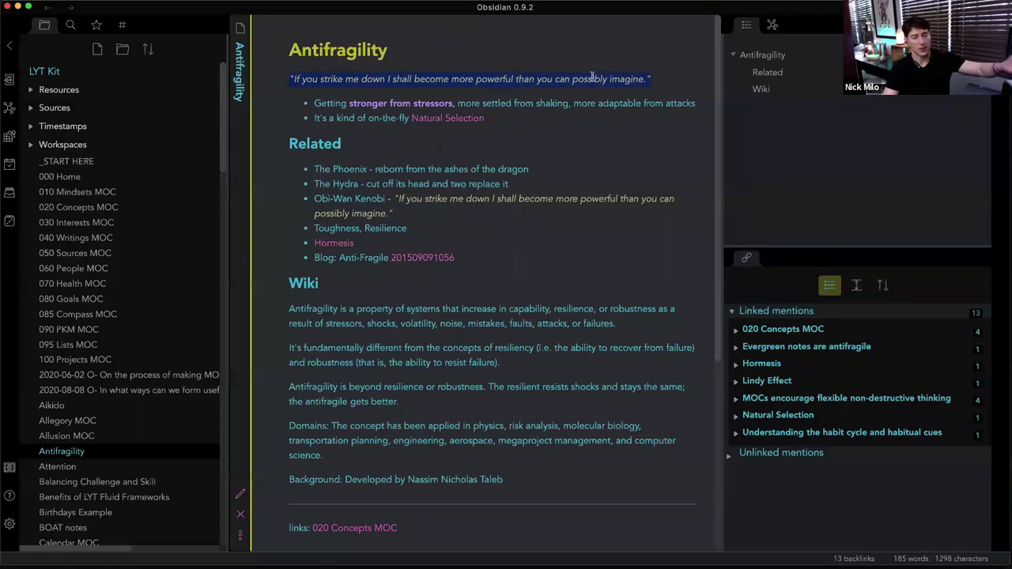
click(528, 158)
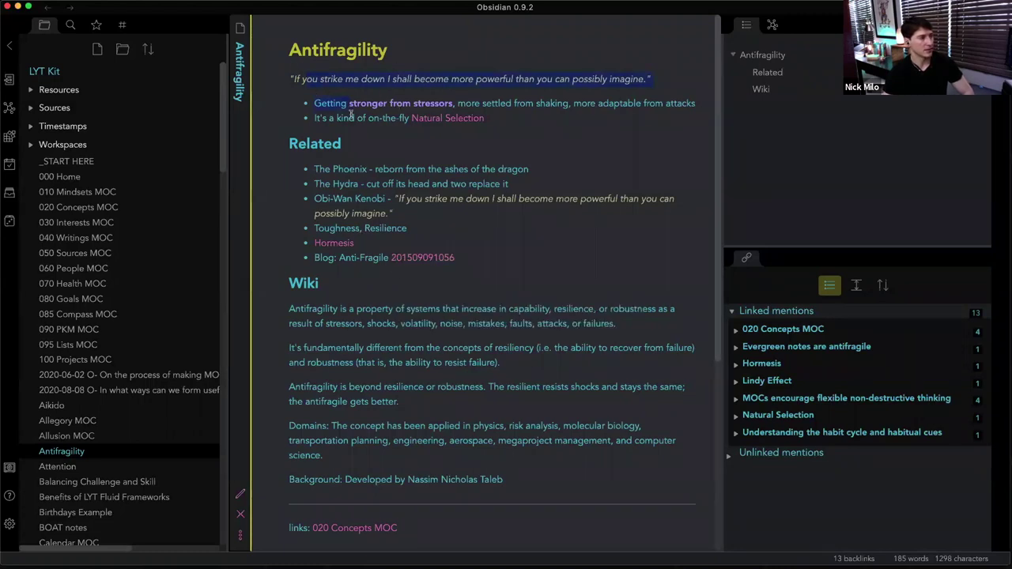
mouse_move(453, 117)
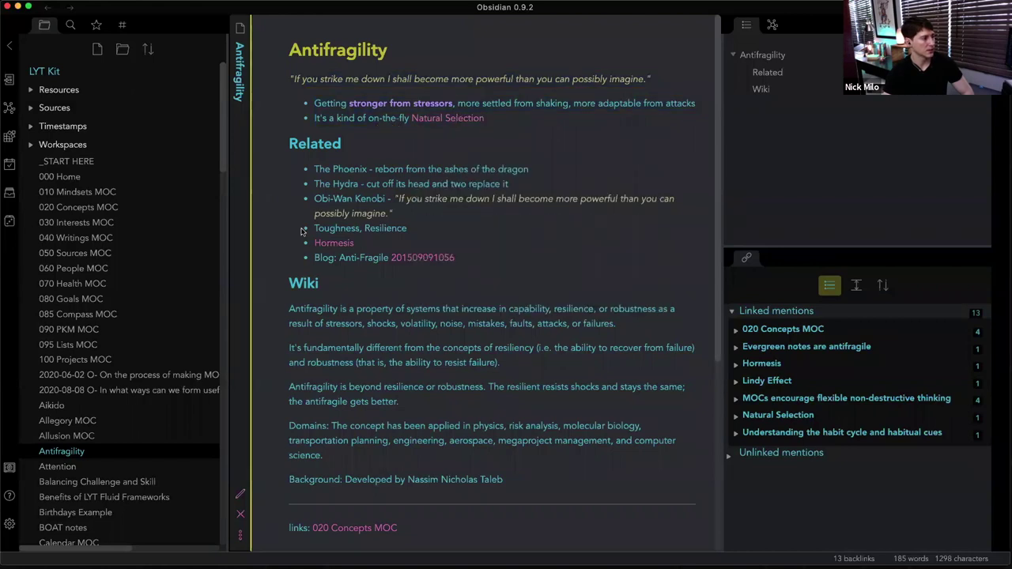
mouse_move(330, 249)
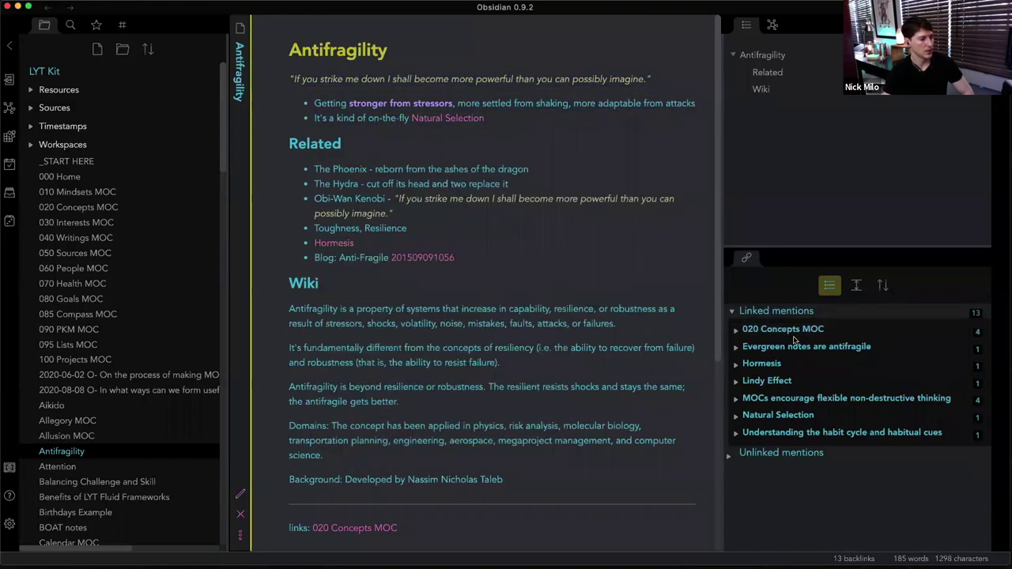
Open Lindy Effect from Antifragility's linked mentions and highlight its text from the top
click(772, 383)
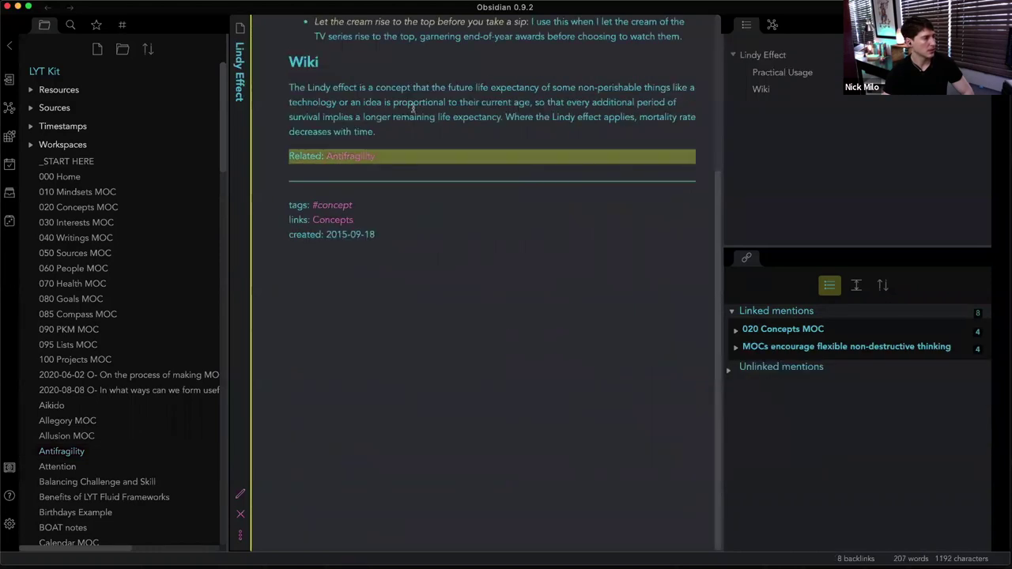
scroll(332, 88, up, 3)
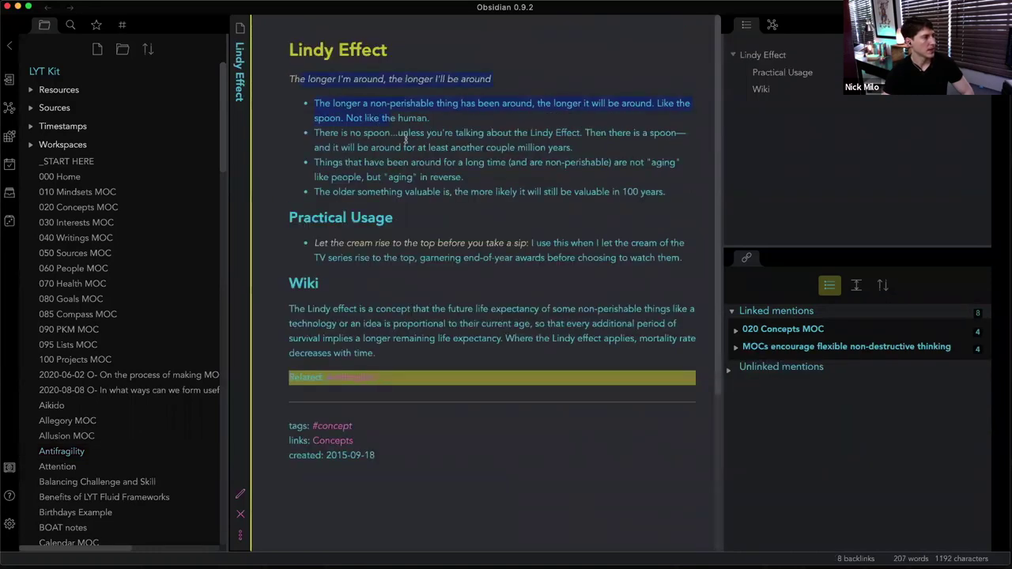
drag(289, 65, 462, 300)
click(473, 340)
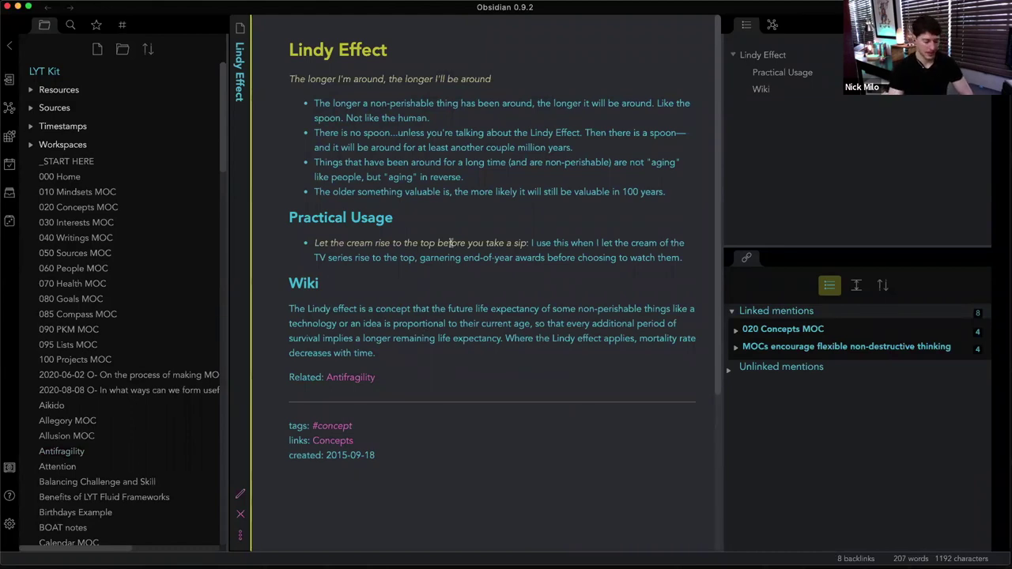
Jump to the Evergreen notes note by searching 'everg'
key(super+o)
text(everg)
key(Return)
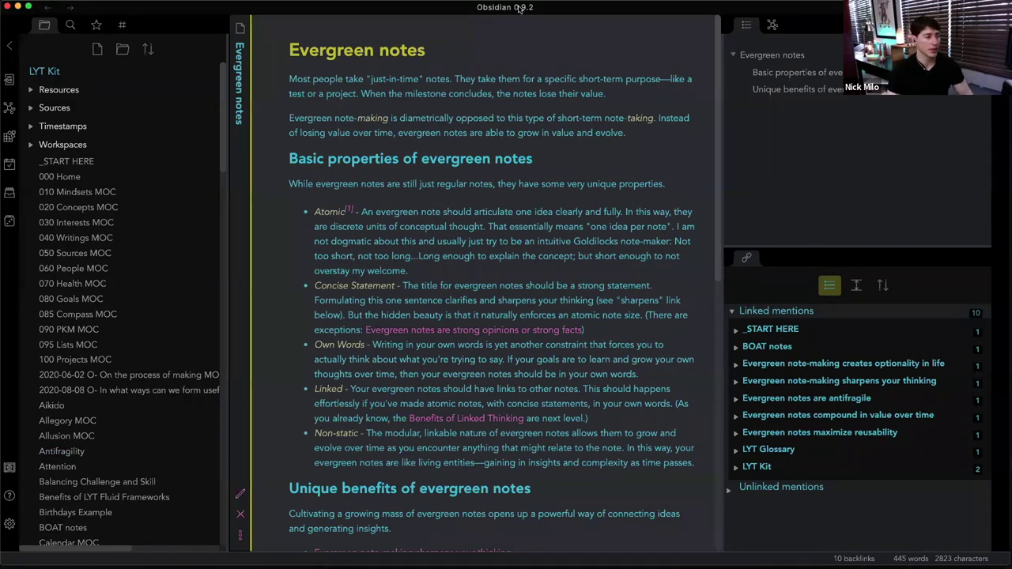
Follow its link to the 'Evergreen note-making sharpens your thinking' note
scroll(496, 132, down, 5)
scroll(496, 132, up, 5)
scroll(413, 151, down, 5)
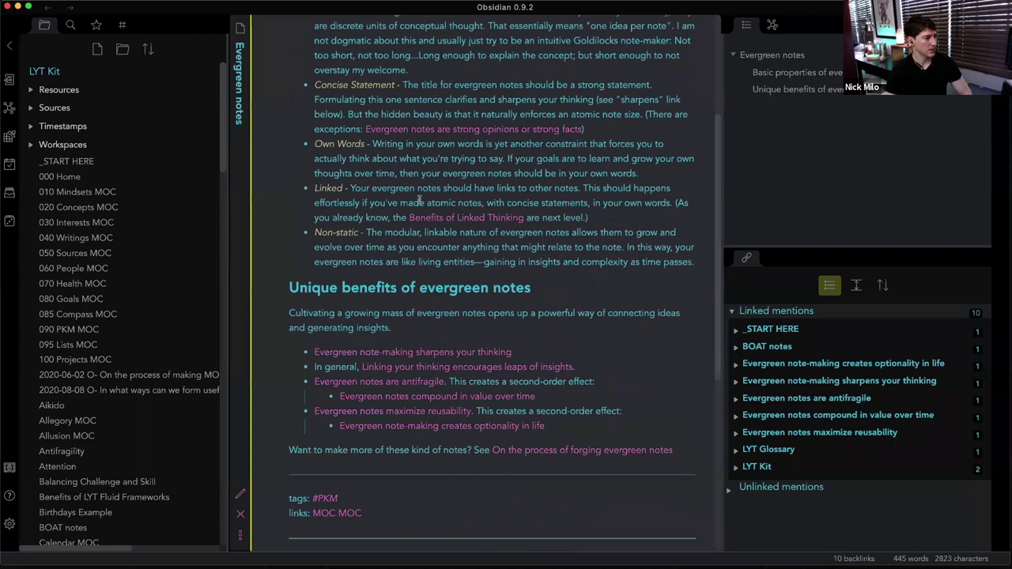
scroll(424, 195, down, 5)
scroll(430, 199, up, 10)
scroll(426, 207, down, 8)
click(422, 336)
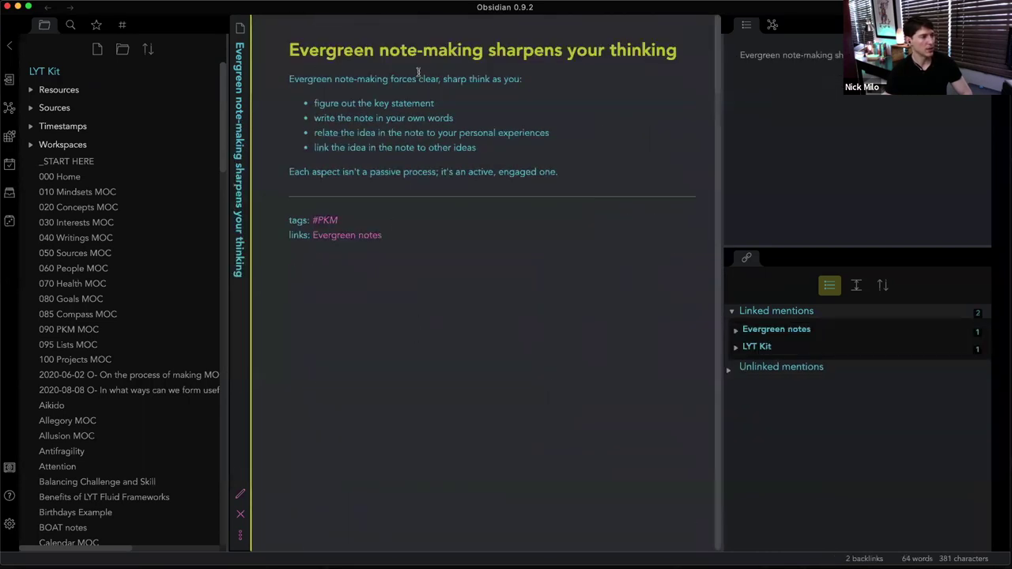